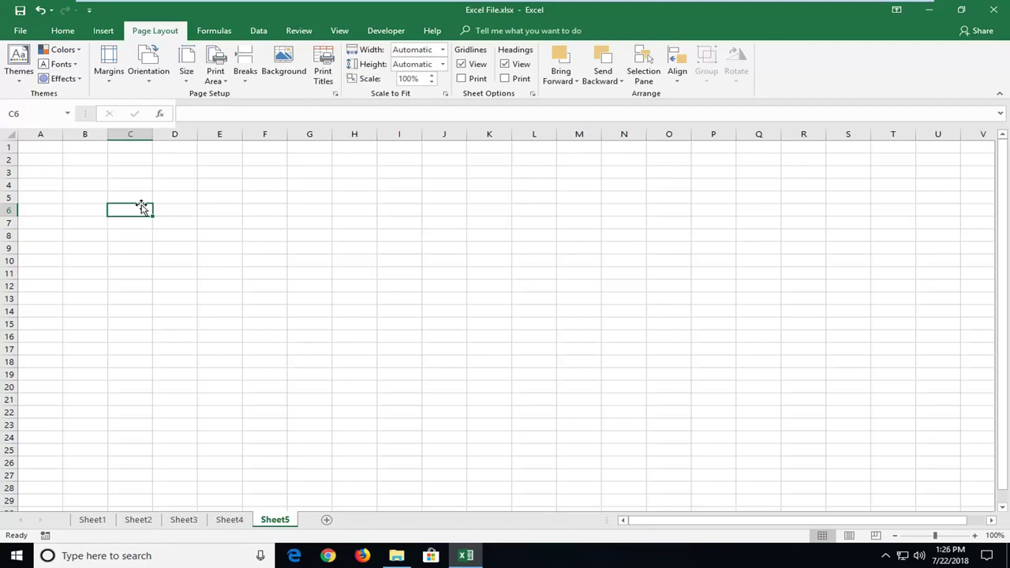
Enter 0 in A1 and 1 in A2 of Sheet5
{"action": "left_click", "coordinate": [40, 148]}
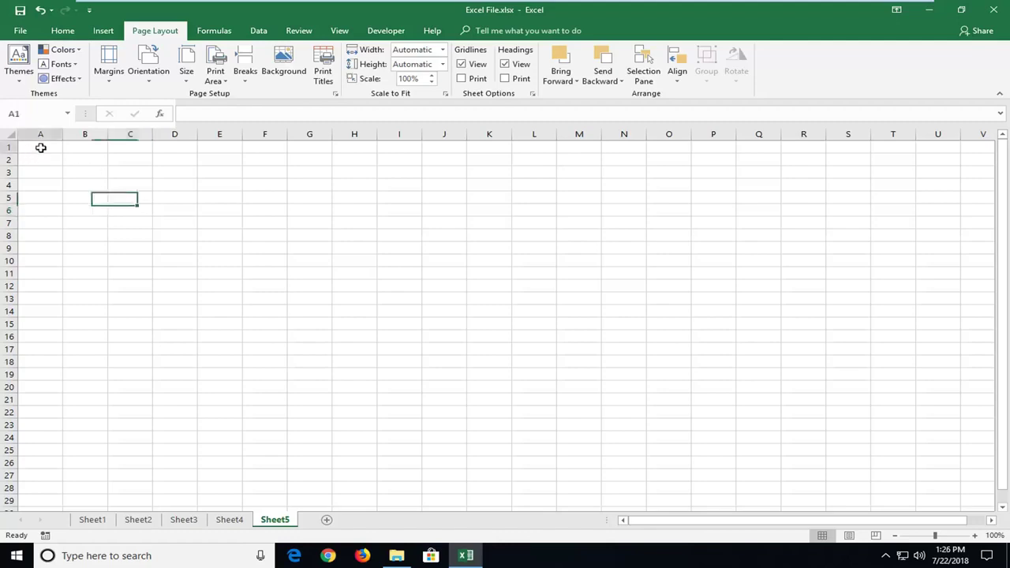
{"action": "type", "text": "0"}
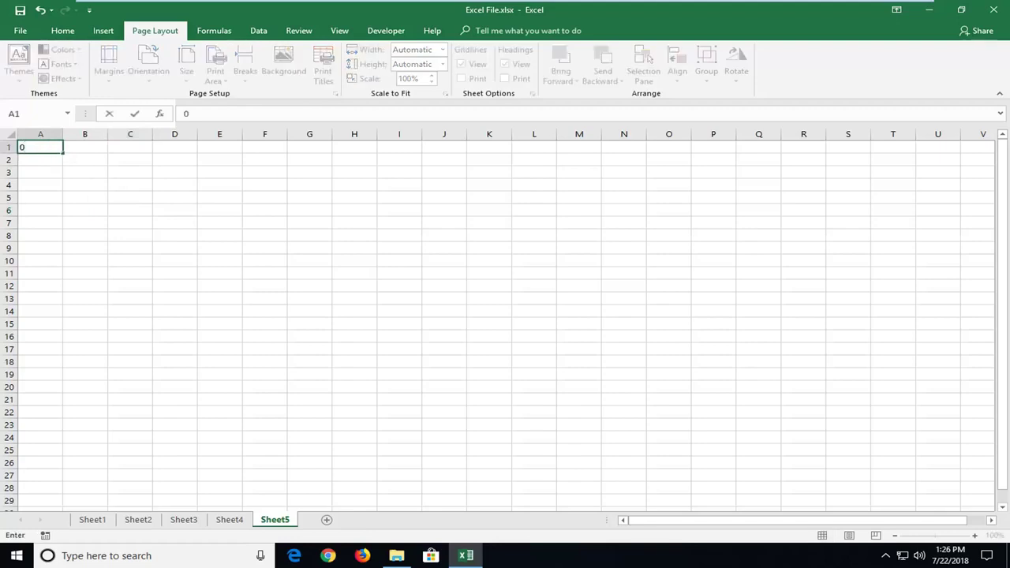
{"action": "key", "text": "Return"}
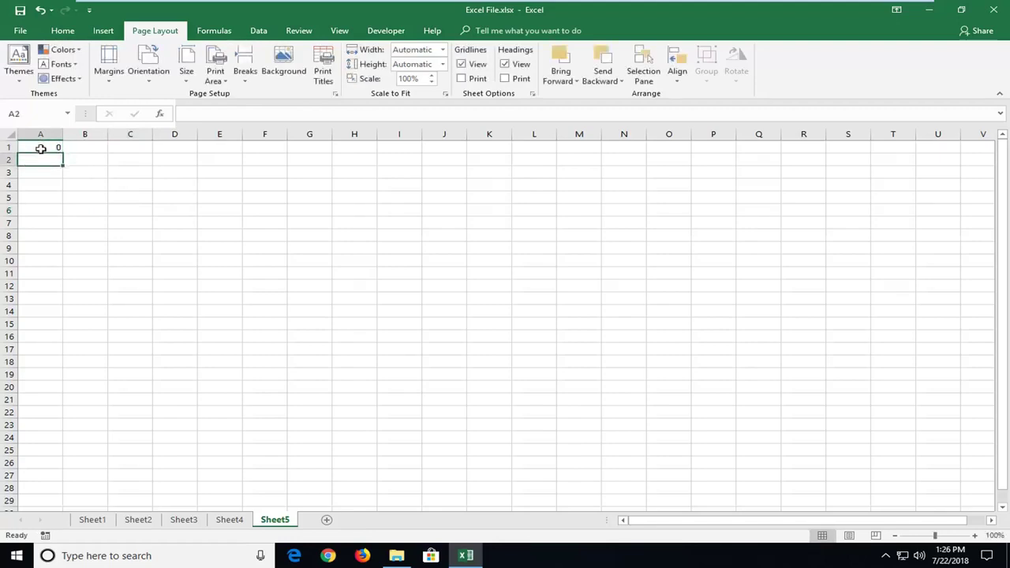
{"action": "type", "text": "1"}
{"action": "key", "text": "Return"}
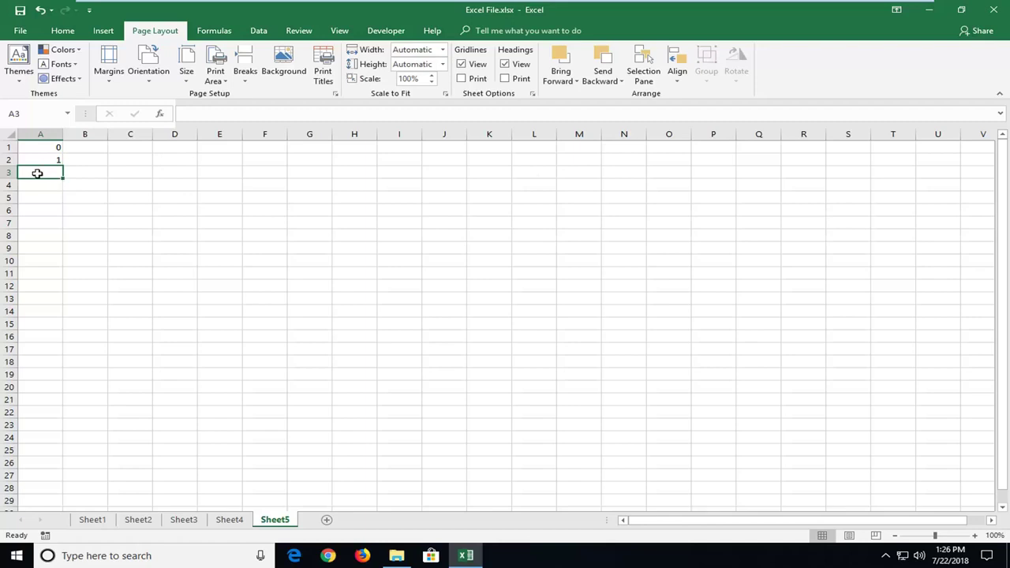
{"action": "type", "text": "="}
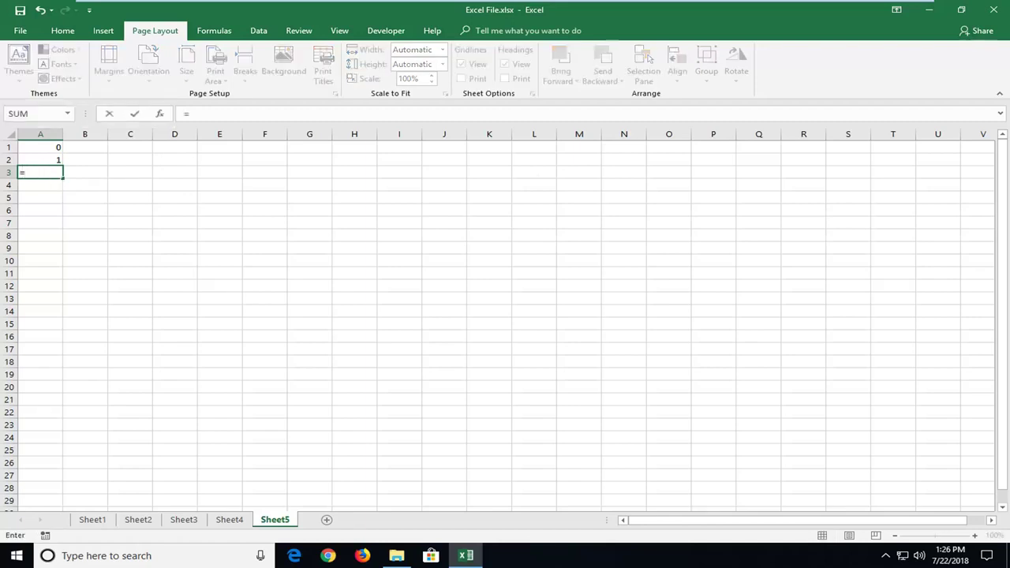
Enter the formula =A1+A2 in A3, showing 1
{"action": "left_click", "coordinate": [51, 149]}
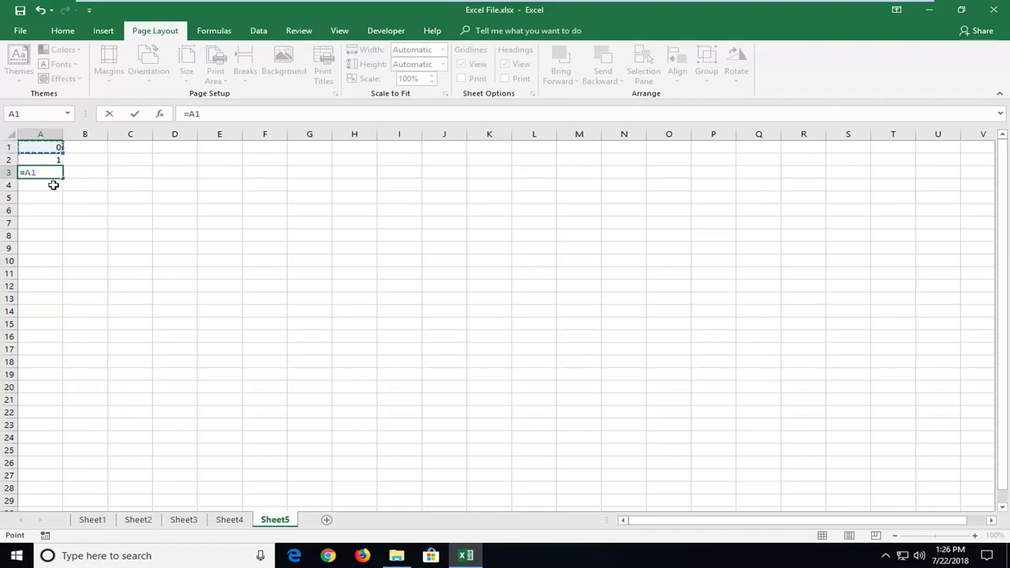
{"action": "type", "text": "+"}
{"action": "left_click", "coordinate": [41, 162]}
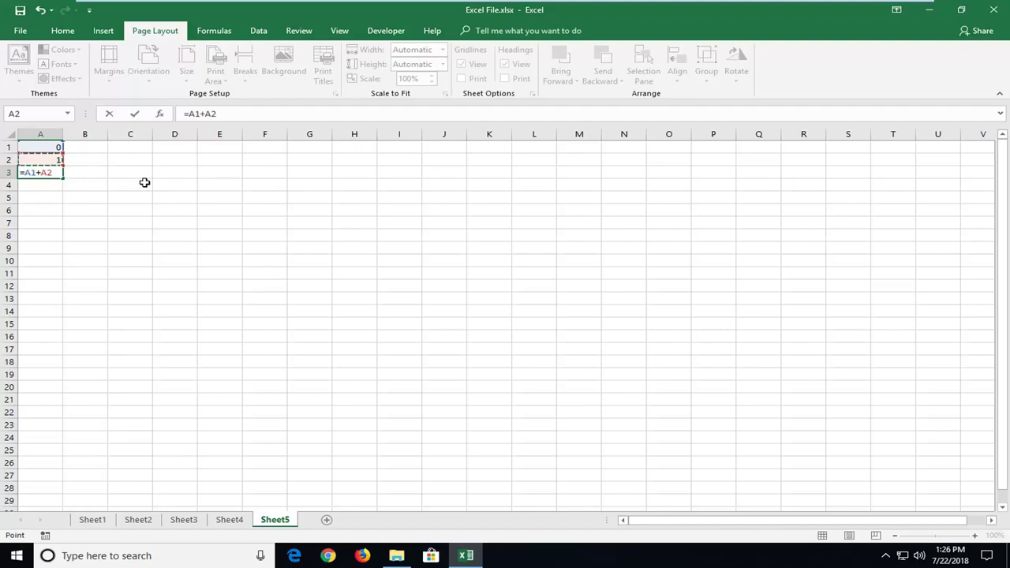
{"action": "key", "text": "Return"}
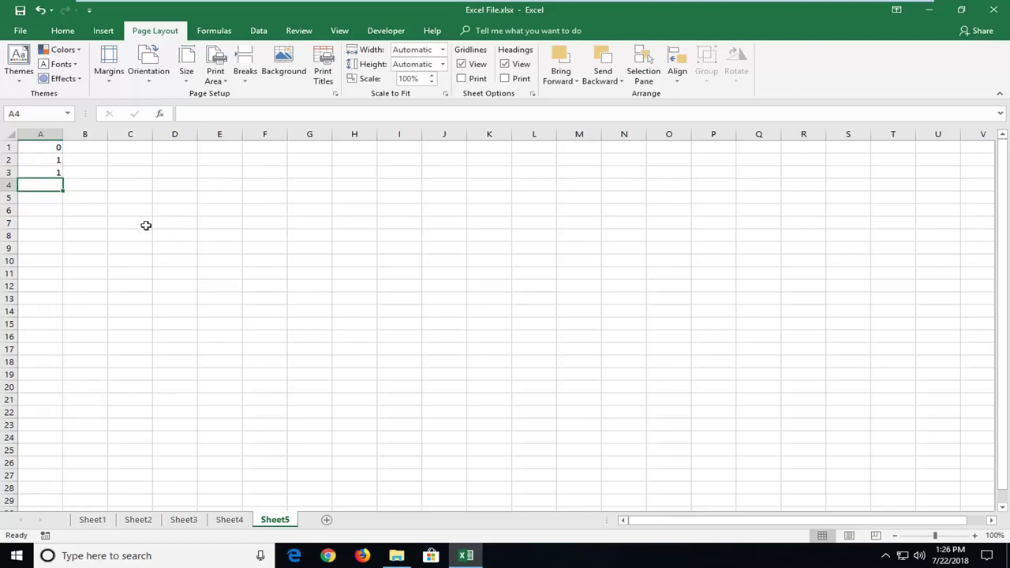
Fill the A3 formula down to A30, then check the formula in A18
{"action": "left_click", "coordinate": [53, 172]}
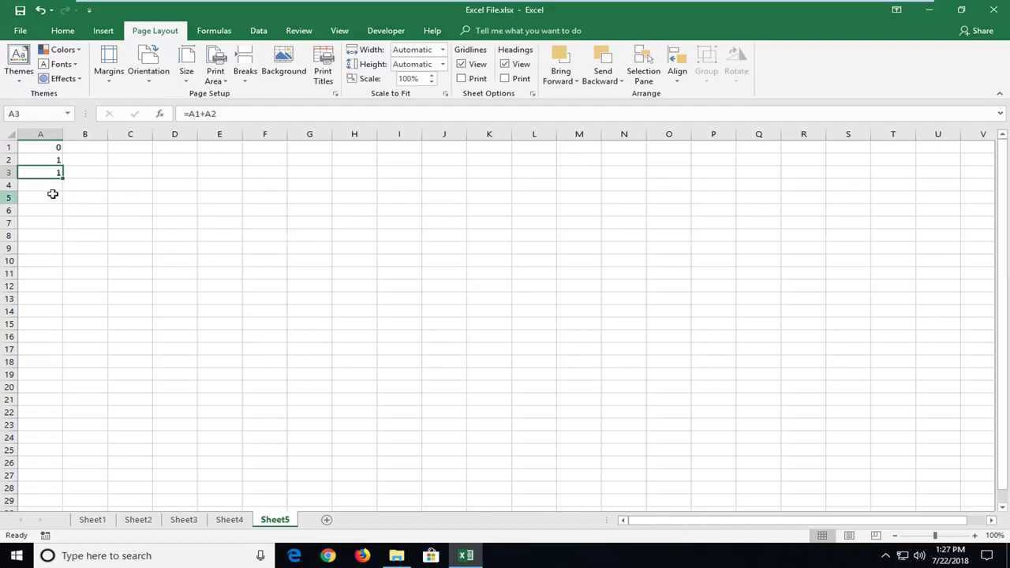
{"action": "left_click_drag", "start_coordinate": [64, 180], "coordinate": [46, 498]}
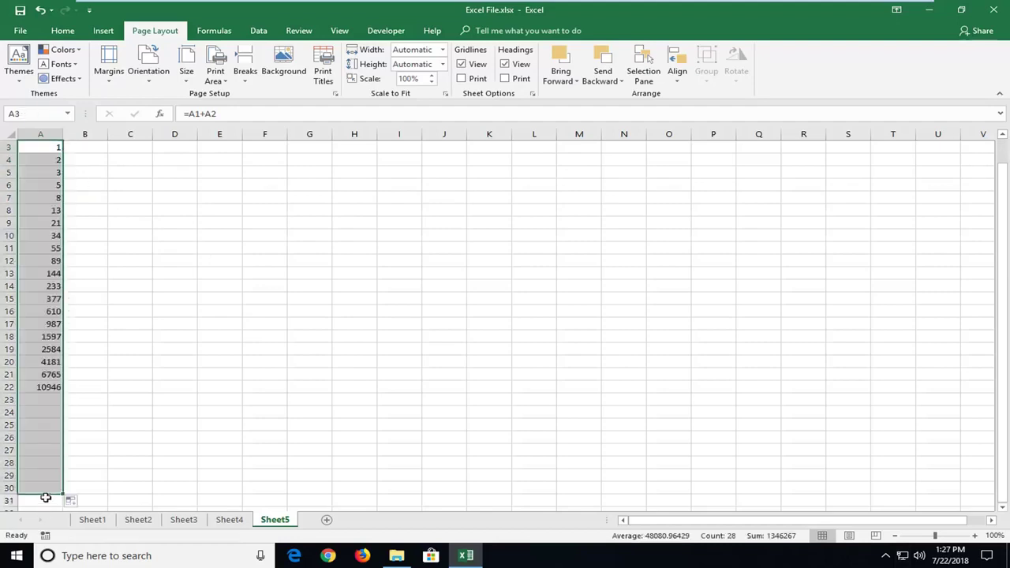
{"action": "scroll", "coordinate": [47, 347], "scroll_direction": "up", "scroll_amount": 1}
{"action": "left_click", "coordinate": [47, 349]}
{"action": "left_click", "coordinate": [47, 362]}
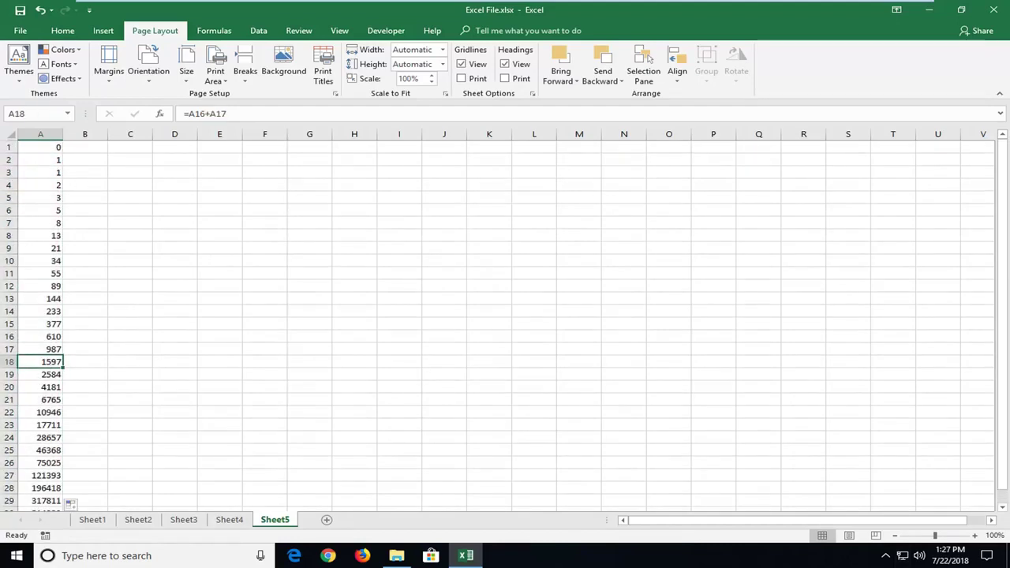